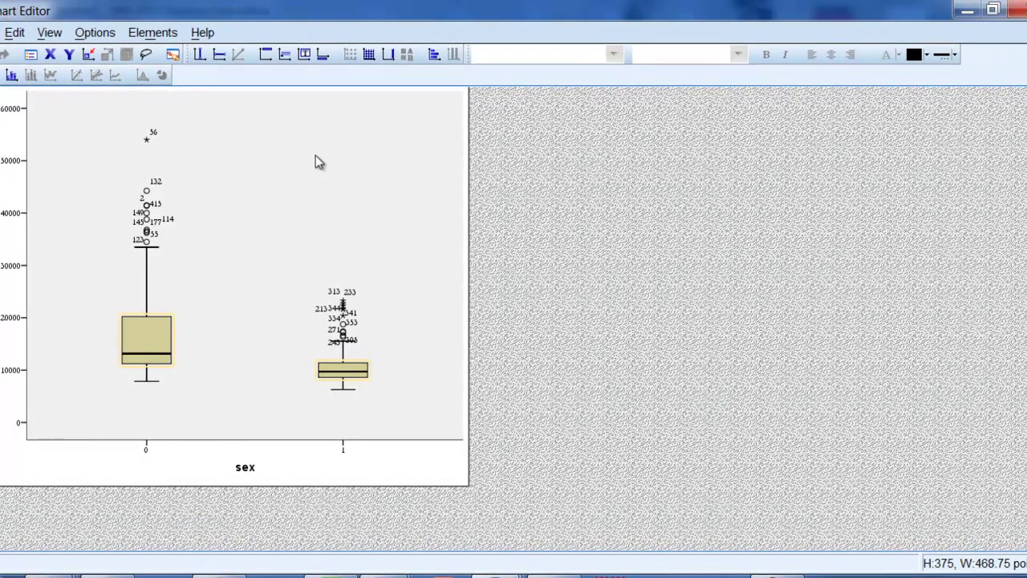
Set the plot area's fill to Transparent so the chart background shows white
{"action": "left_click", "coordinate": [316, 157]}
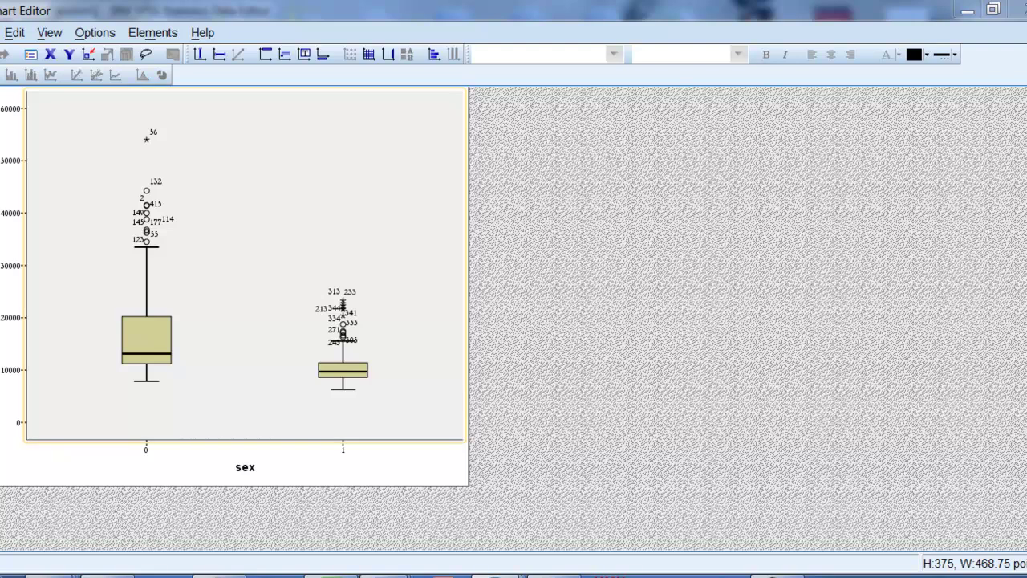
{"action": "key", "text": "ctrl+t"}
{"action": "left_click_drag", "start_coordinate": [539, 216], "coordinate": [646, 111]}
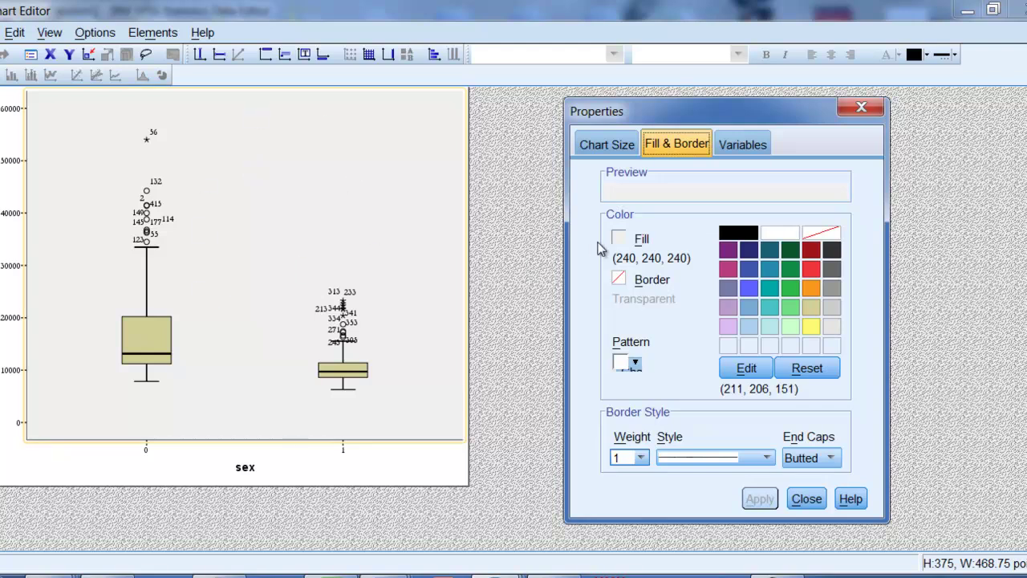
{"action": "left_click", "coordinate": [827, 232]}
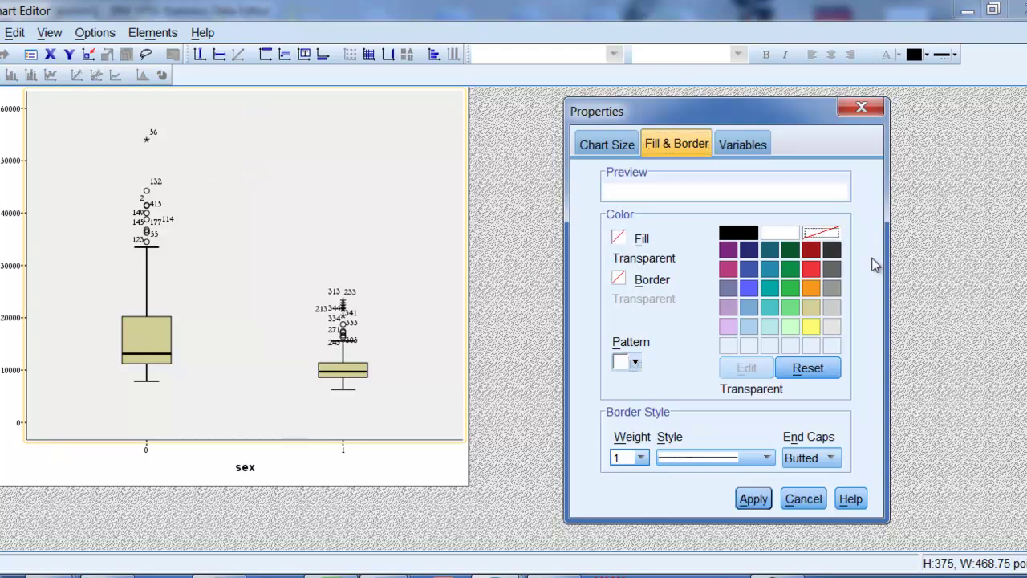
{"action": "left_click", "coordinate": [754, 499]}
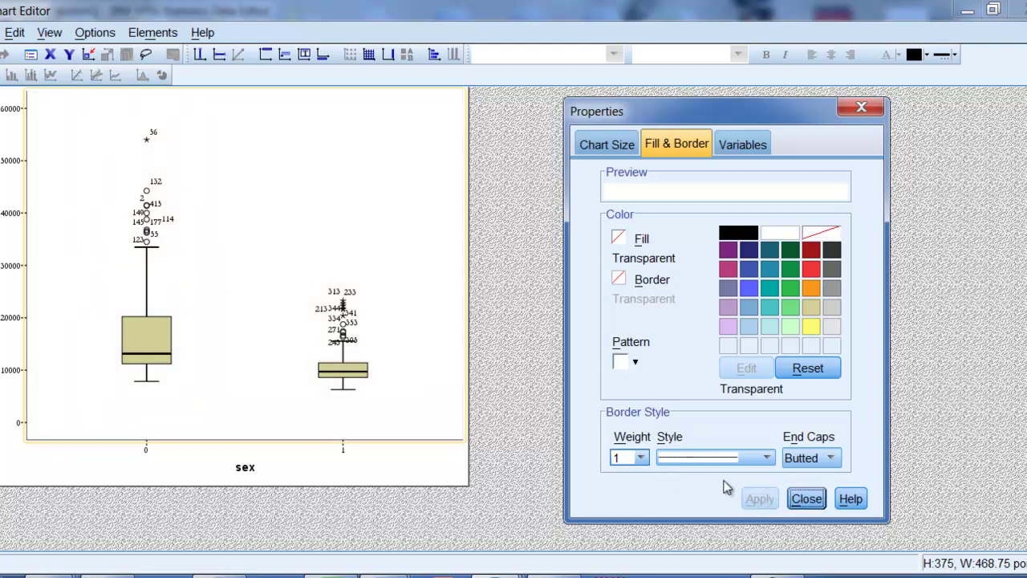
Change both boxes' fill from beige to the light grey swatch (204, 204, 204)
{"action": "left_click", "coordinate": [806, 499]}
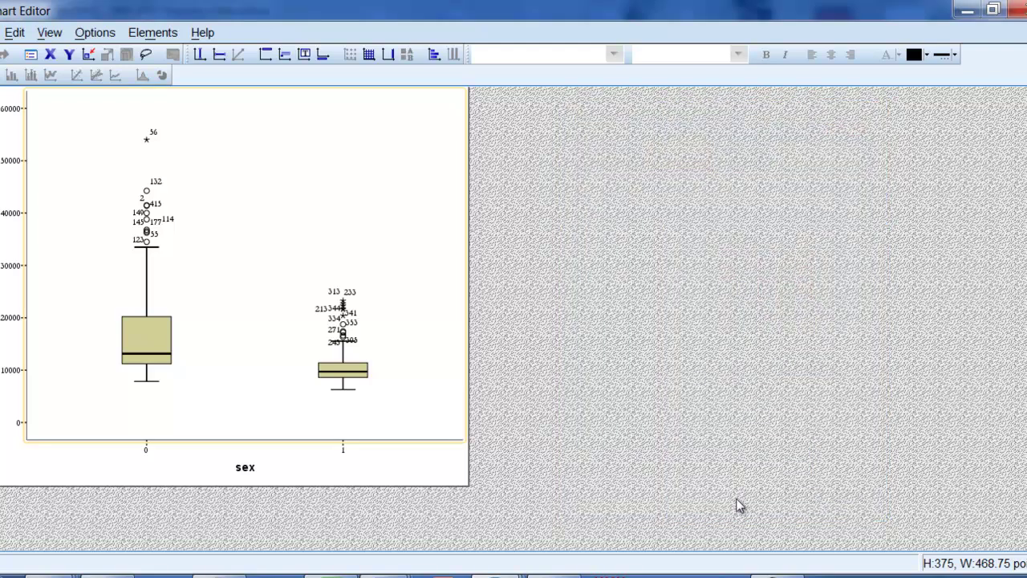
{"action": "double_click", "coordinate": [149, 335]}
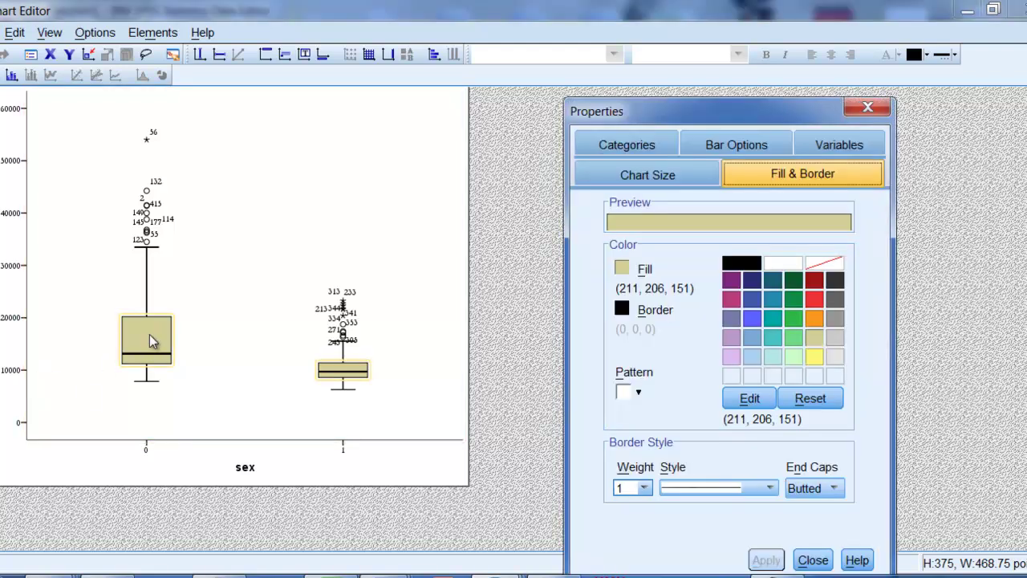
{"action": "left_click", "coordinate": [626, 269]}
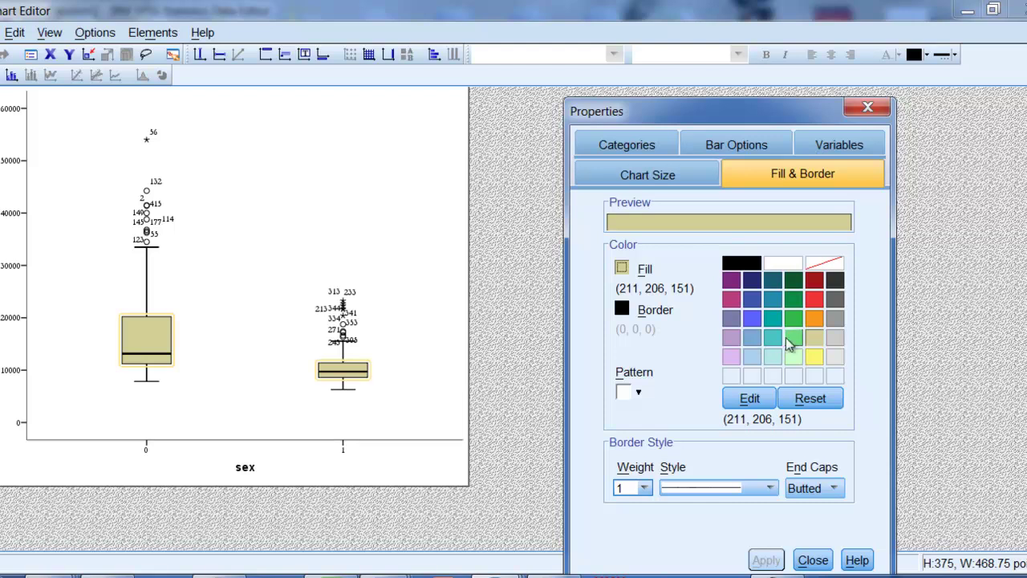
{"action": "left_click", "coordinate": [751, 343]}
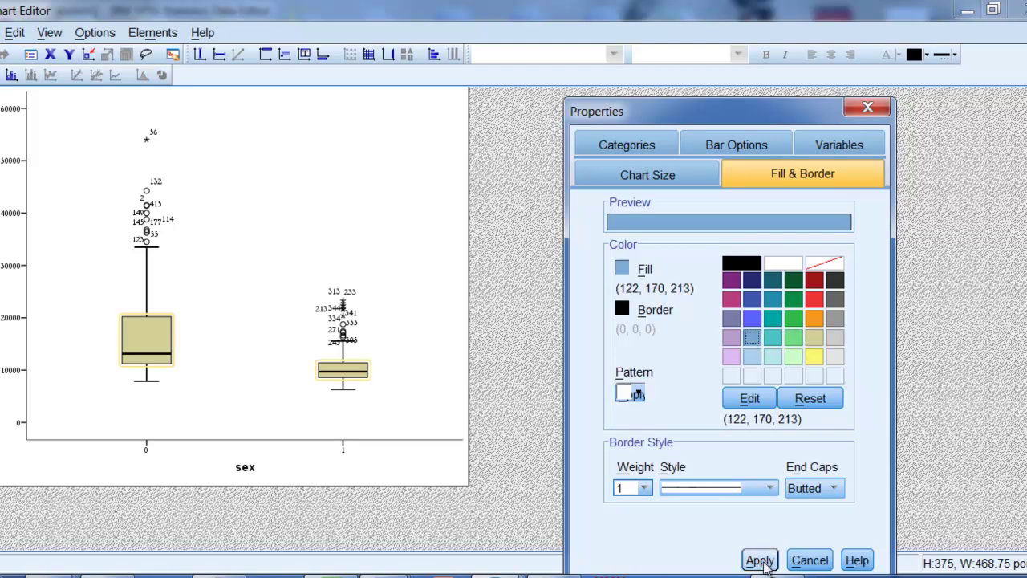
{"action": "left_click", "coordinate": [835, 337]}
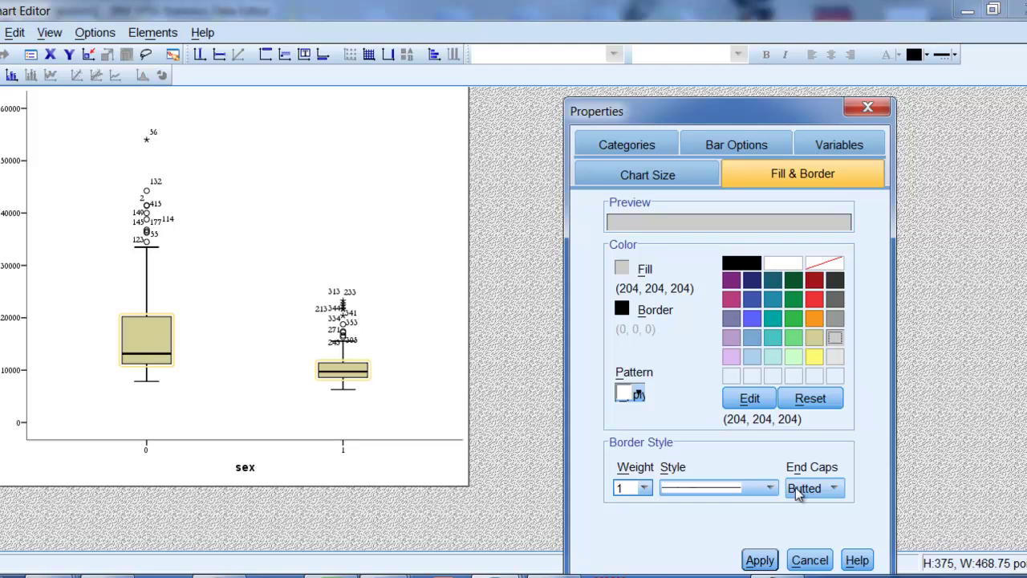
{"action": "left_click", "coordinate": [759, 560]}
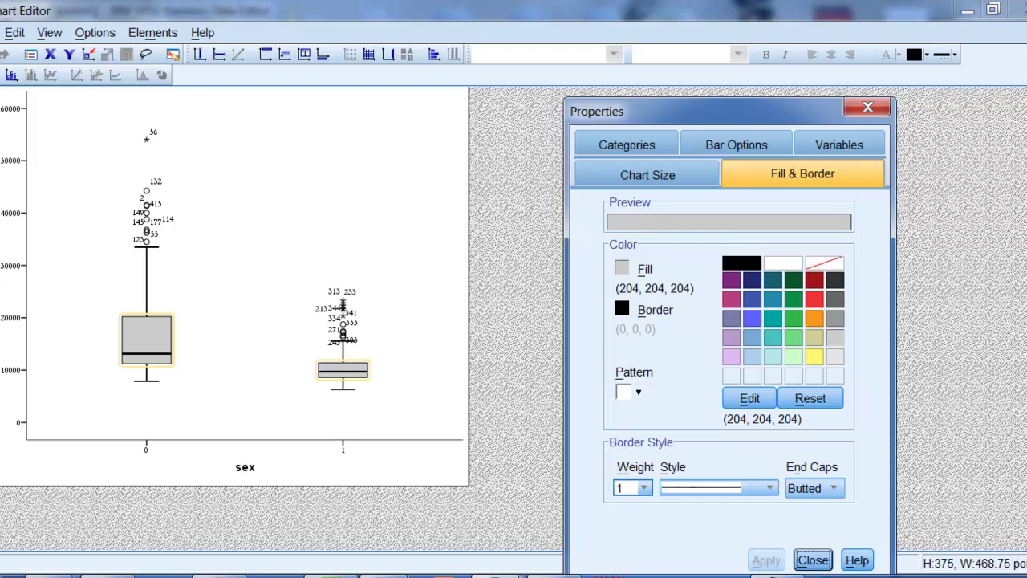
{"action": "left_click", "coordinate": [10, 265]}
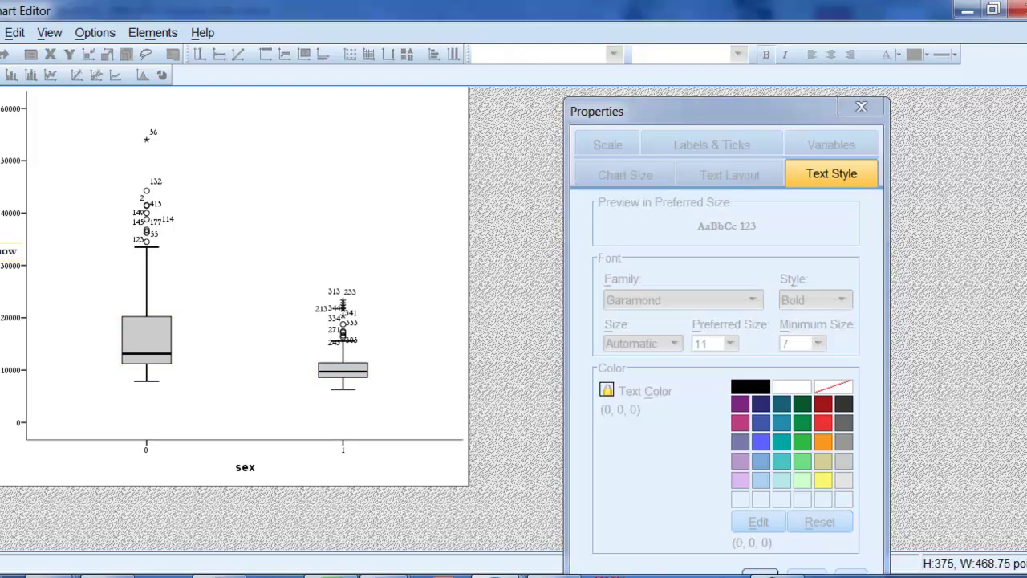
Edit the vertical axis title to read 'Present Salary'
{"action": "double_click", "coordinate": [20, 251]}
{"action": "type", "text": "sent Salary"}
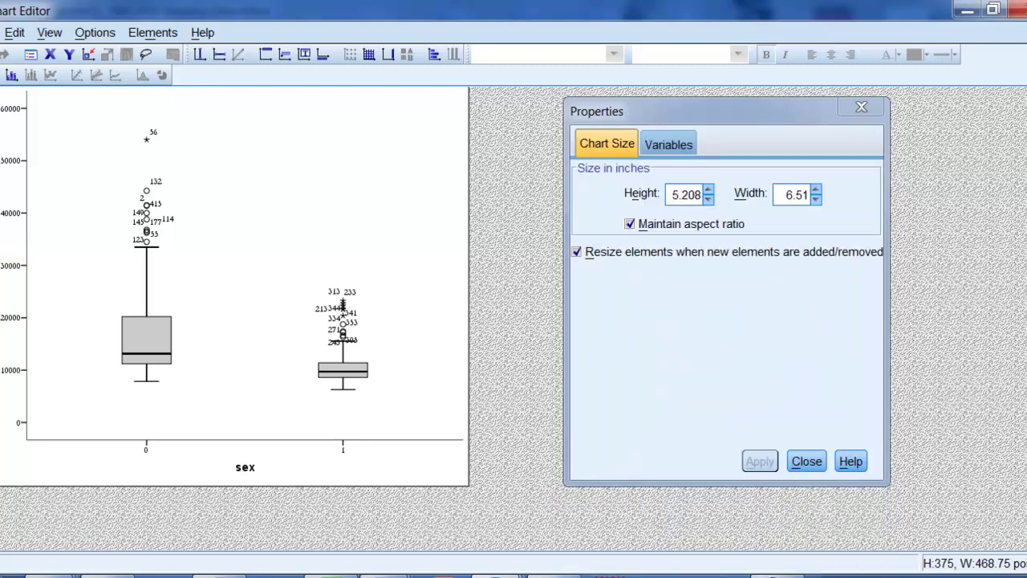
{"action": "left_click", "coordinate": [60, 299]}
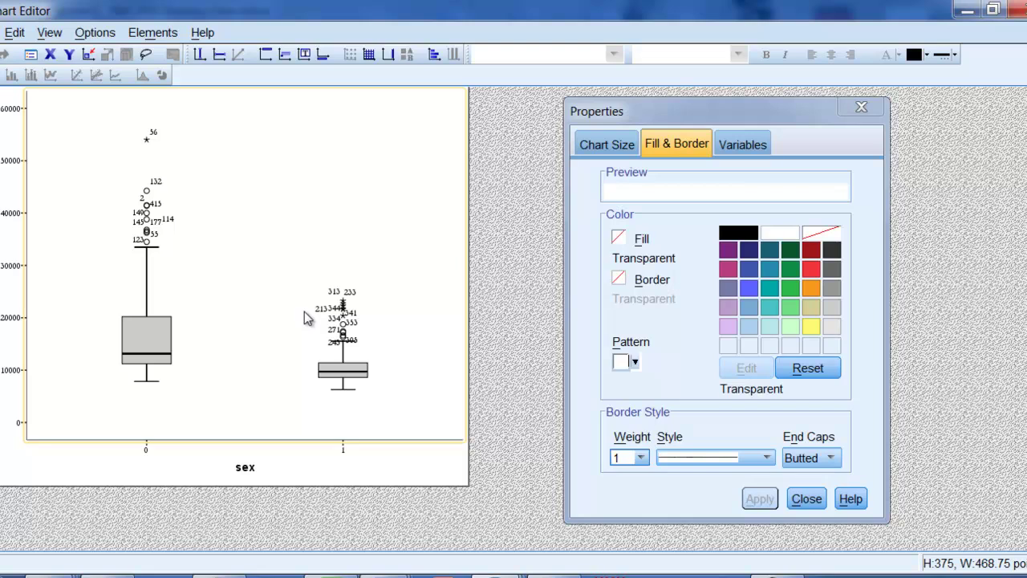
Enable 'Scale boxplot and error bar width based on count' in the boxes' Bar Options
{"action": "left_click", "coordinate": [135, 338]}
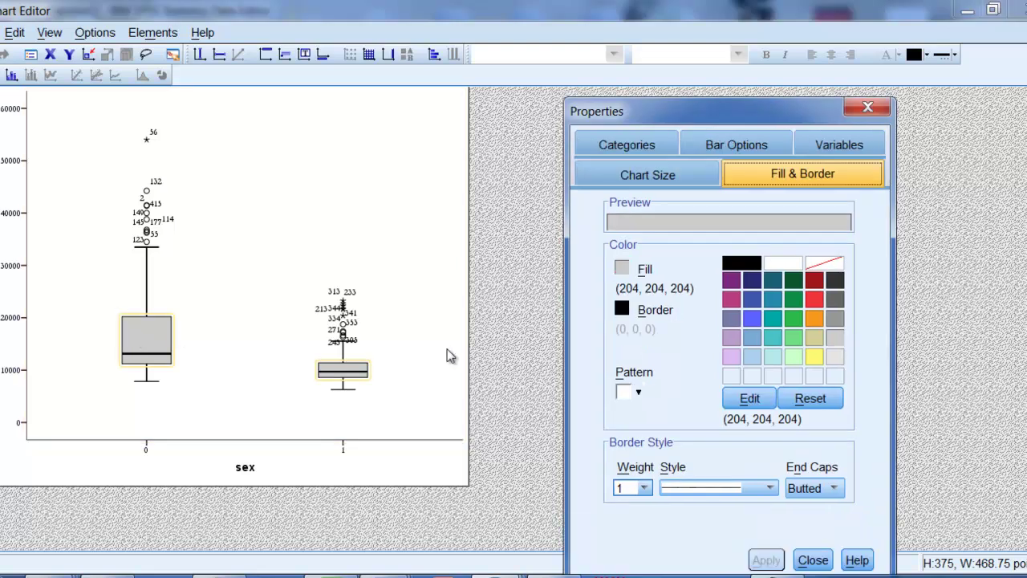
{"action": "left_click", "coordinate": [742, 144]}
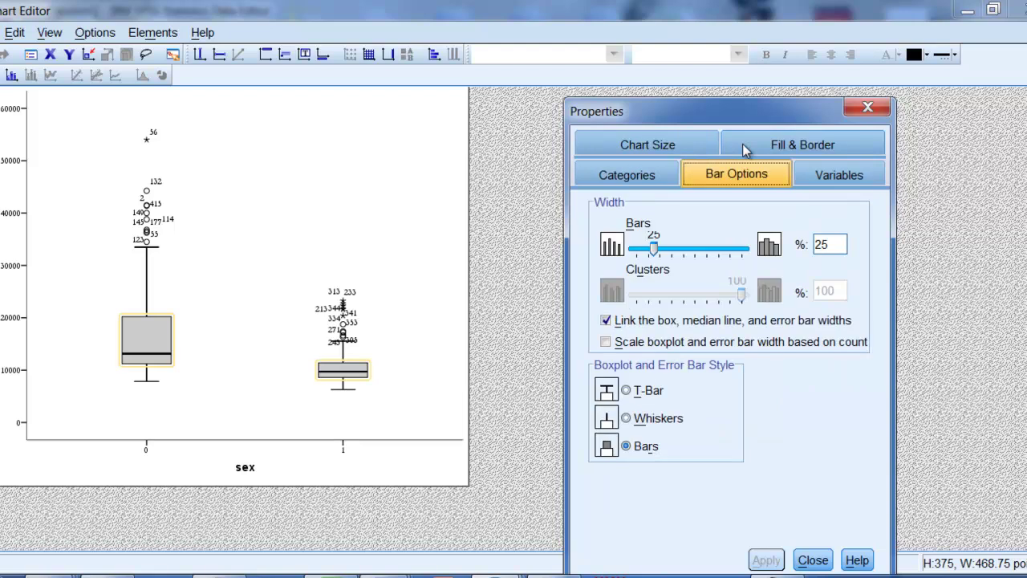
{"action": "left_click", "coordinate": [606, 343]}
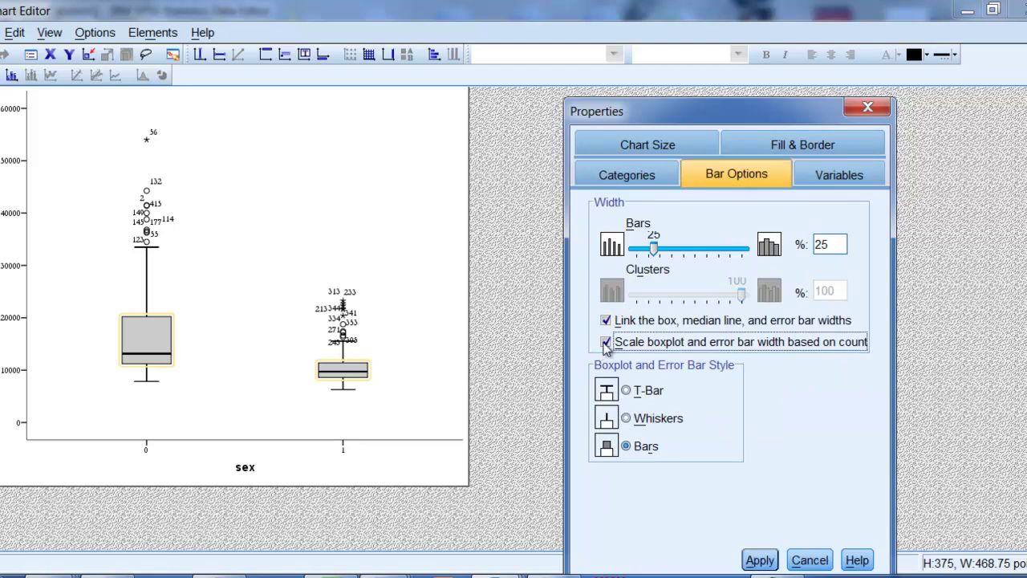
{"action": "left_click", "coordinate": [760, 560]}
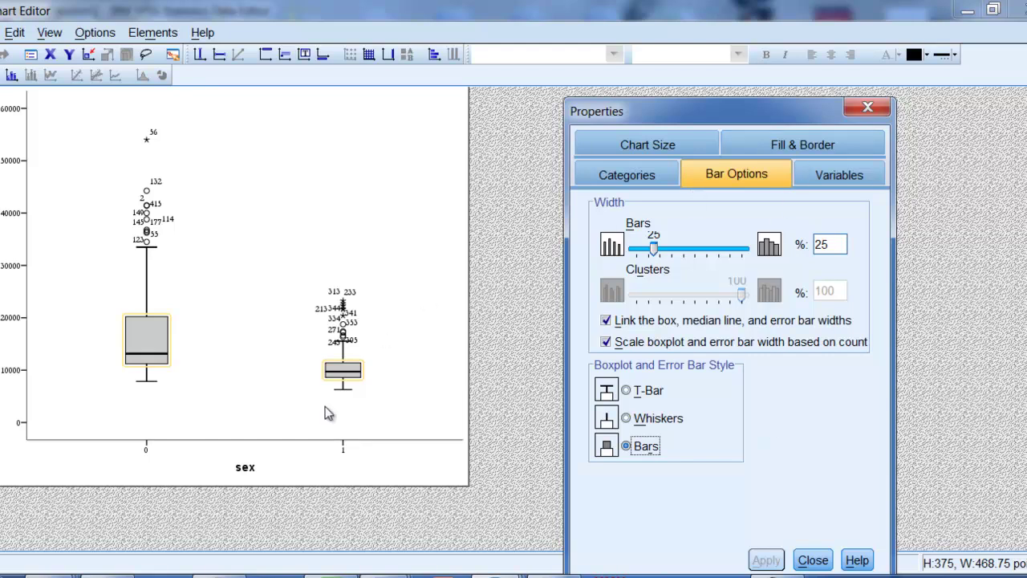
{"action": "left_click", "coordinate": [16, 220]}
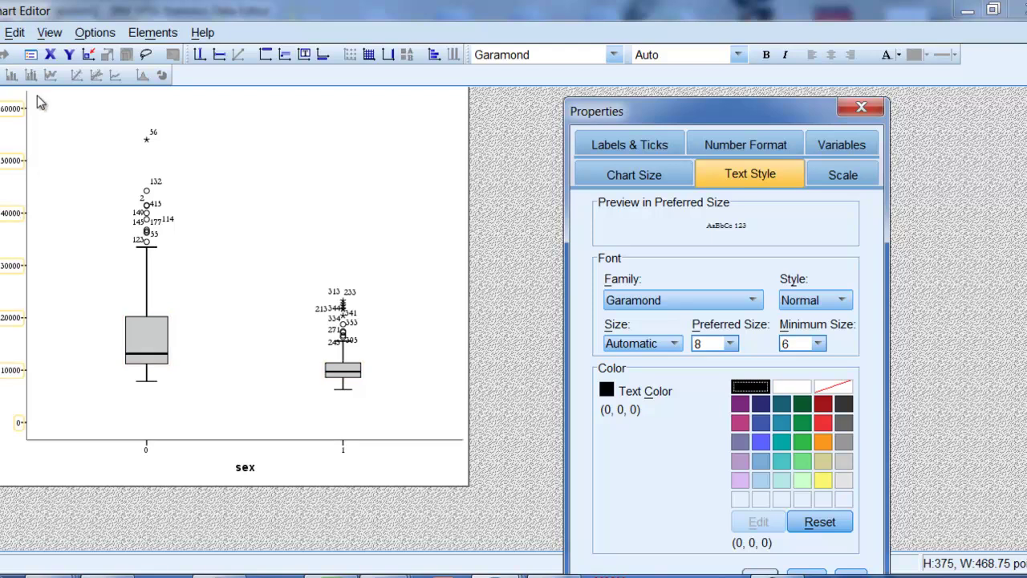
{"action": "left_click", "coordinate": [844, 176]}
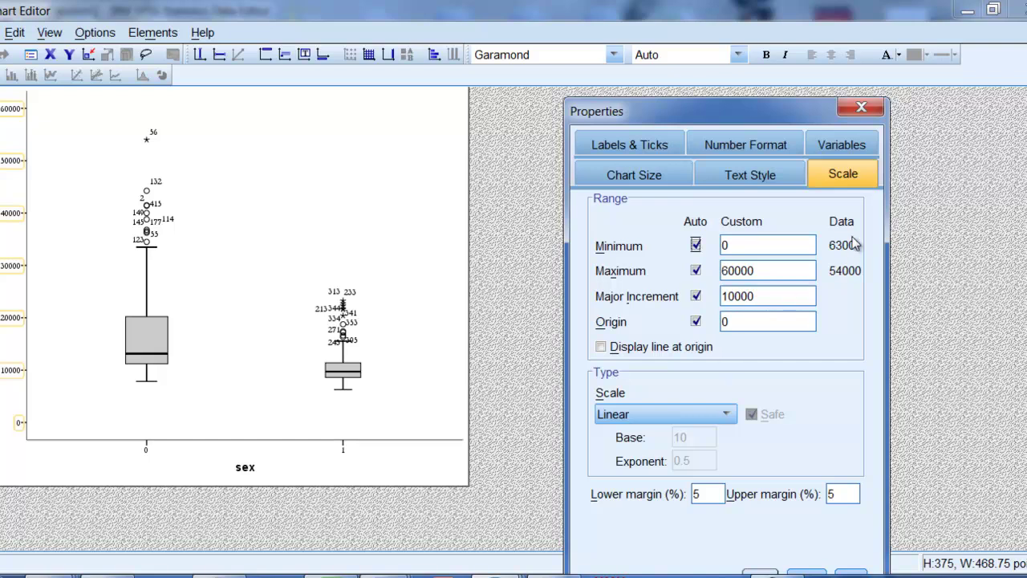
{"action": "left_click", "coordinate": [516, 394]}
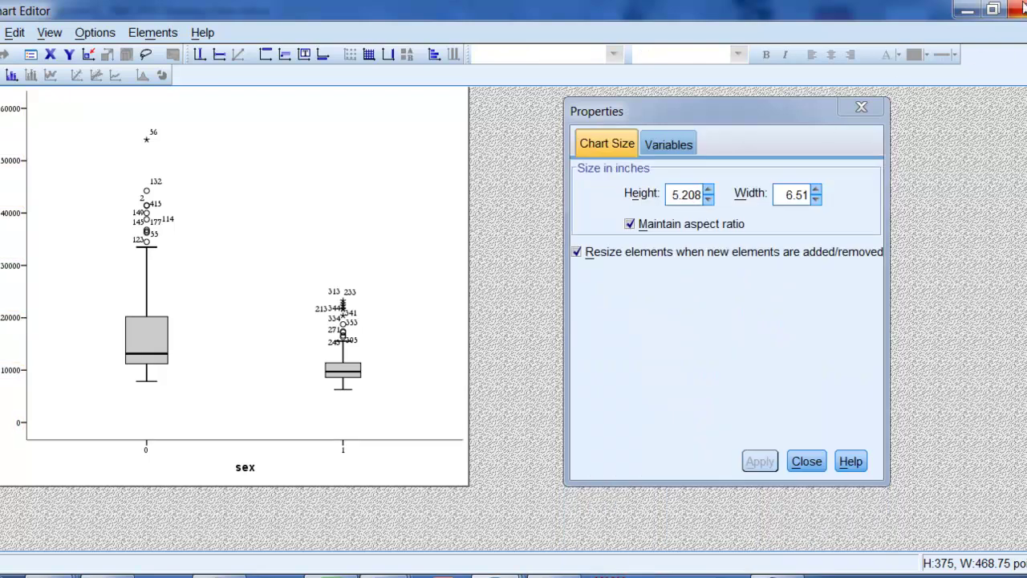
Close the Chart Editor and copy the boxplot from the Viewer using Copy Special
{"action": "key", "text": "alt+F4"}
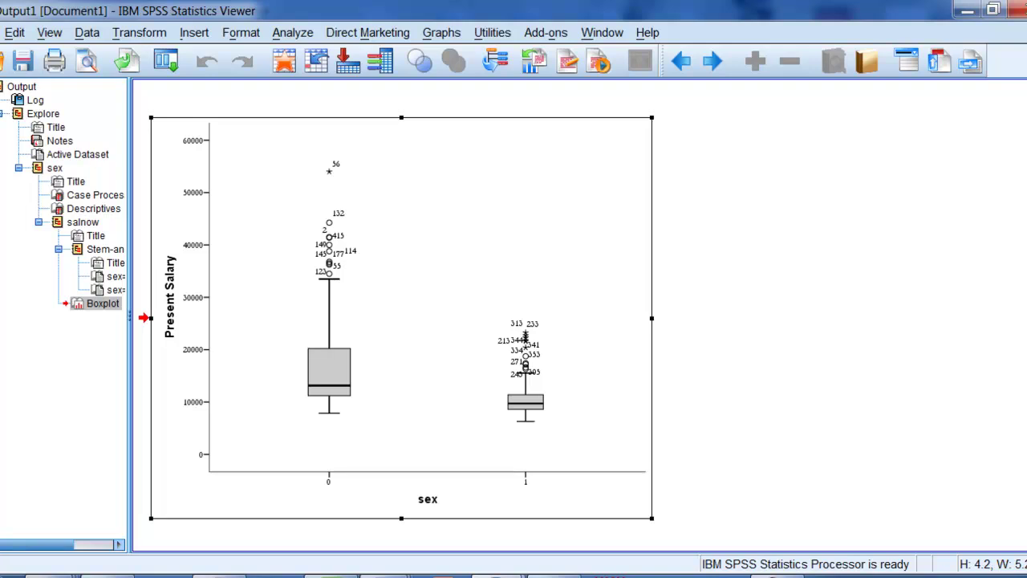
{"action": "left_click", "coordinate": [838, 465]}
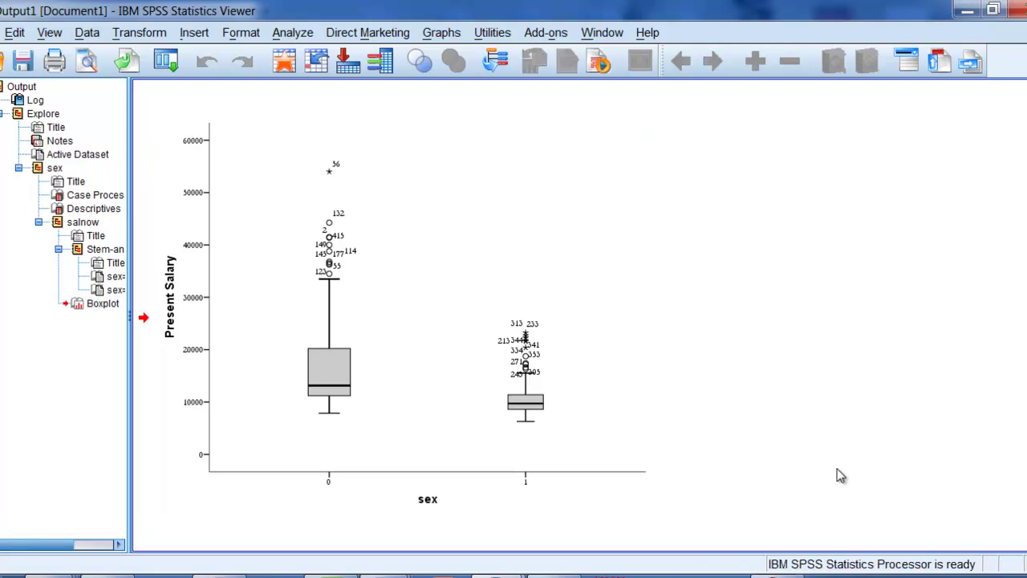
{"action": "right_click", "coordinate": [289, 137]}
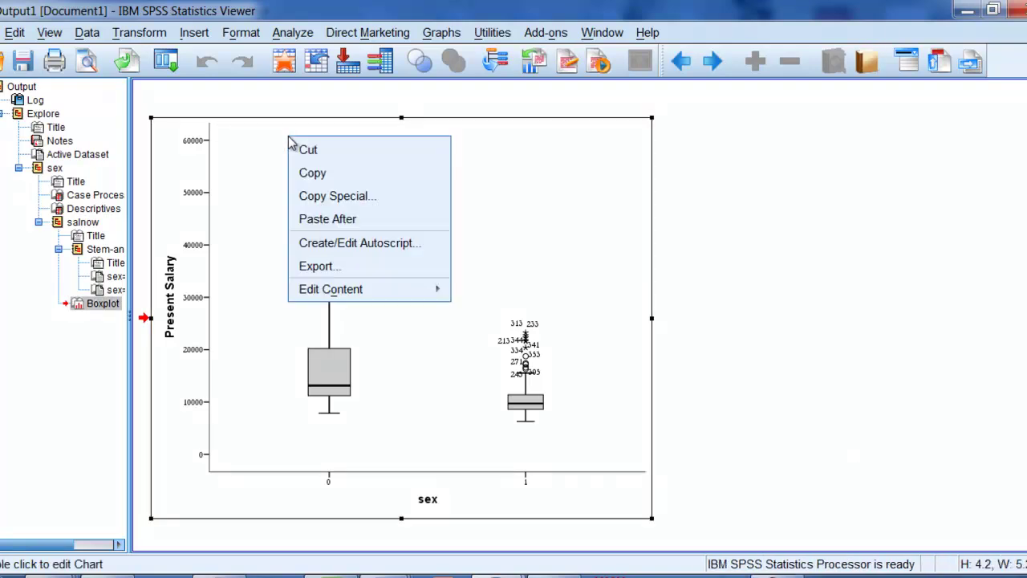
{"action": "left_click", "coordinate": [333, 196]}
{"action": "left_click", "coordinate": [483, 372]}
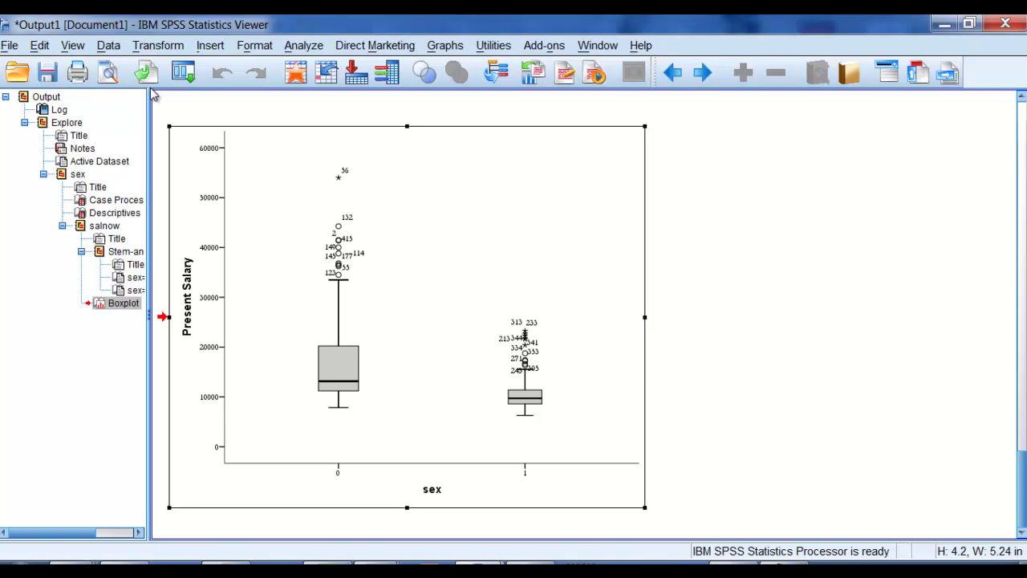
Reopen the boxplot in the Chart Editor and transpose it so the boxes lie horizontally
{"action": "double_click", "coordinate": [384, 196]}
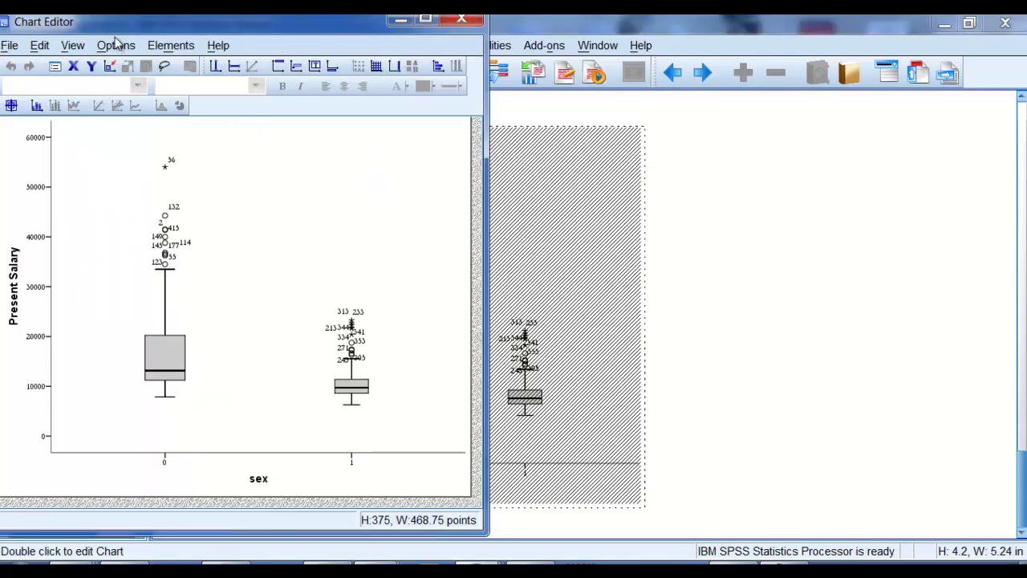
{"action": "left_click", "coordinate": [115, 47]}
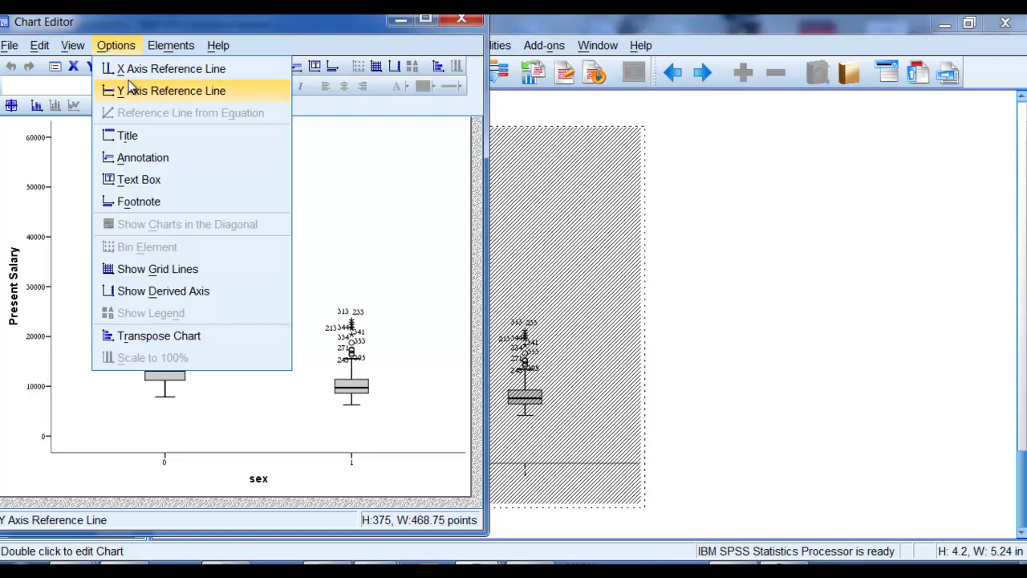
{"action": "left_click", "coordinate": [161, 338]}
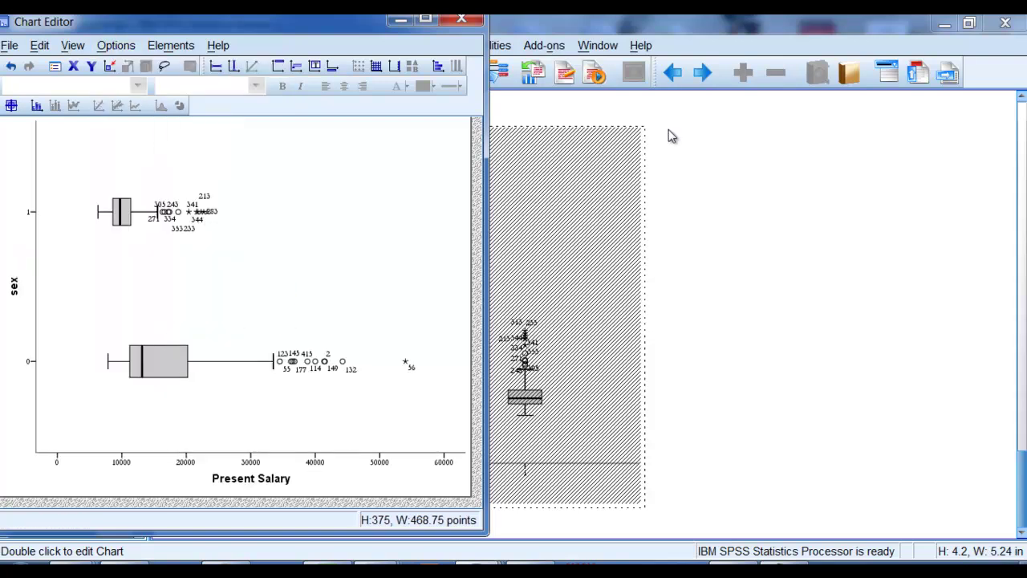